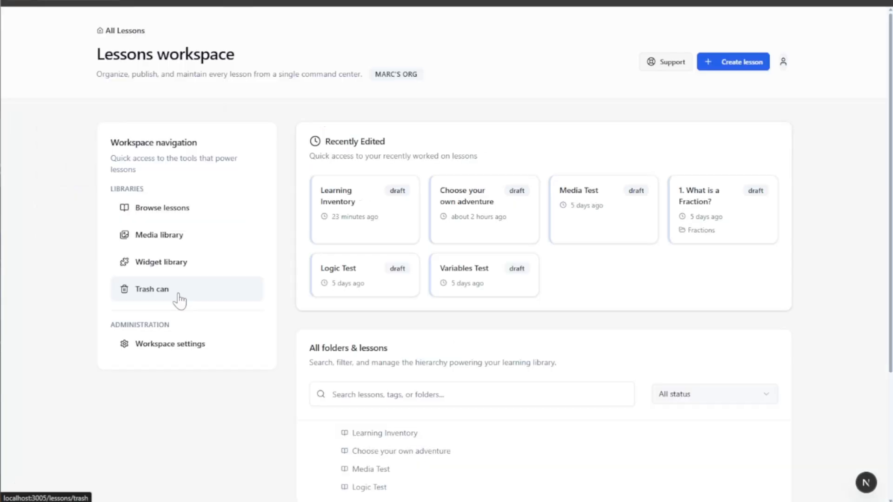
# Create a new widget named LearningGauge in the widget library, based on the Visual Component template
pyautogui.click(195, 265)
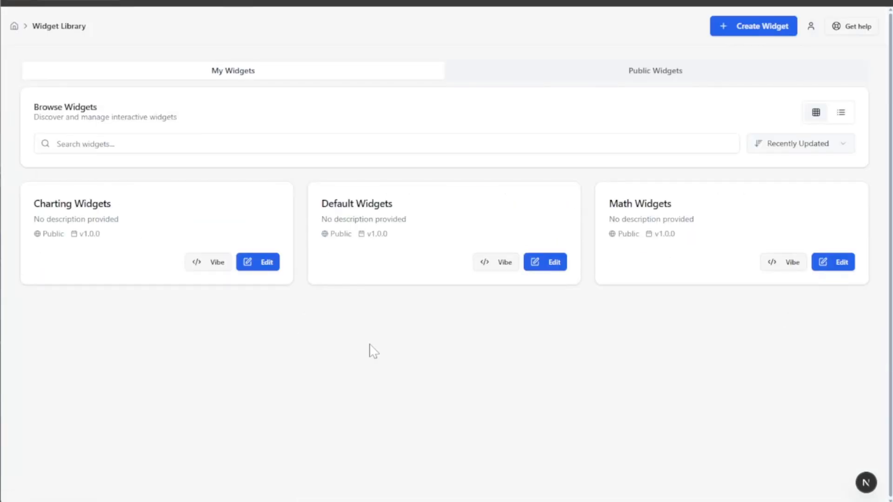
pyautogui.click(740, 25)
pyautogui.click(409, 142)
pyautogui.write('LearningGauge')
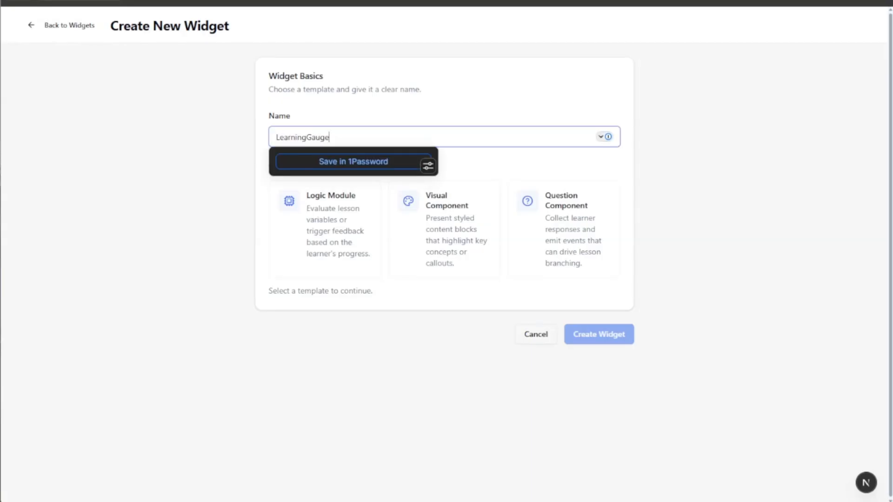
pyautogui.click(429, 209)
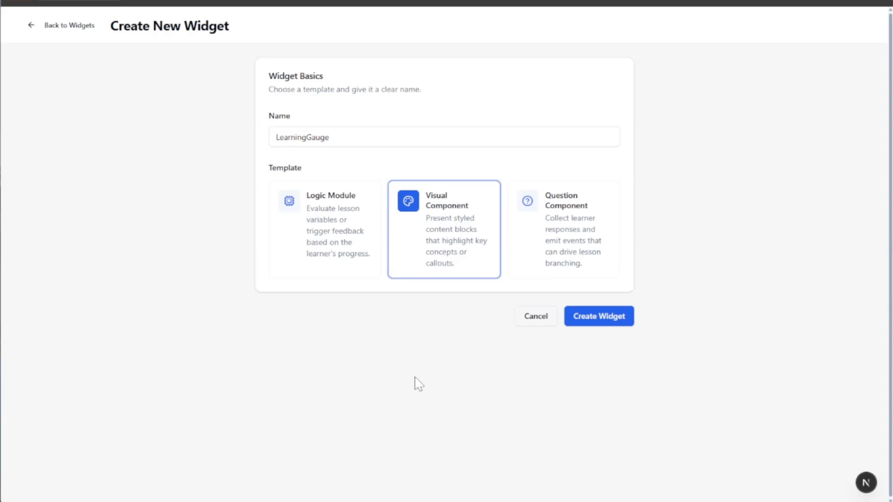
pyautogui.click(618, 322)
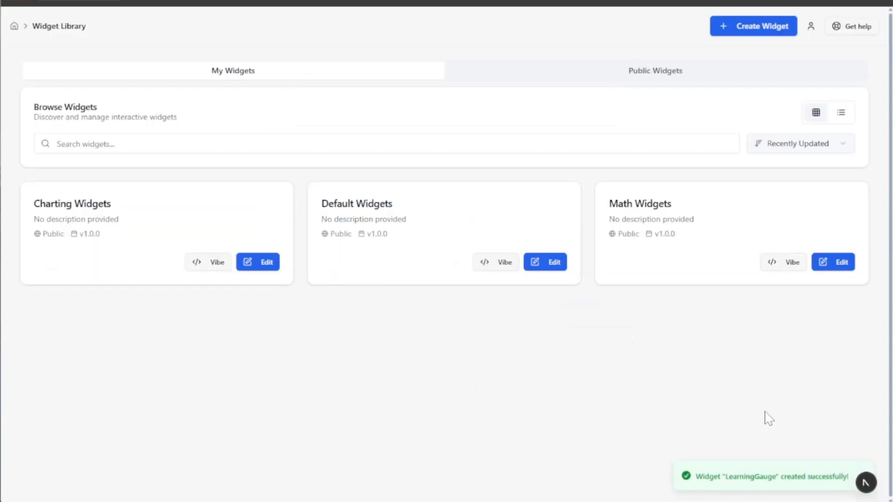
# Open the LearningGauge widget in Vibe, copy the full component description from Notepad and send it to the AI assistant
pyautogui.click(205, 266)
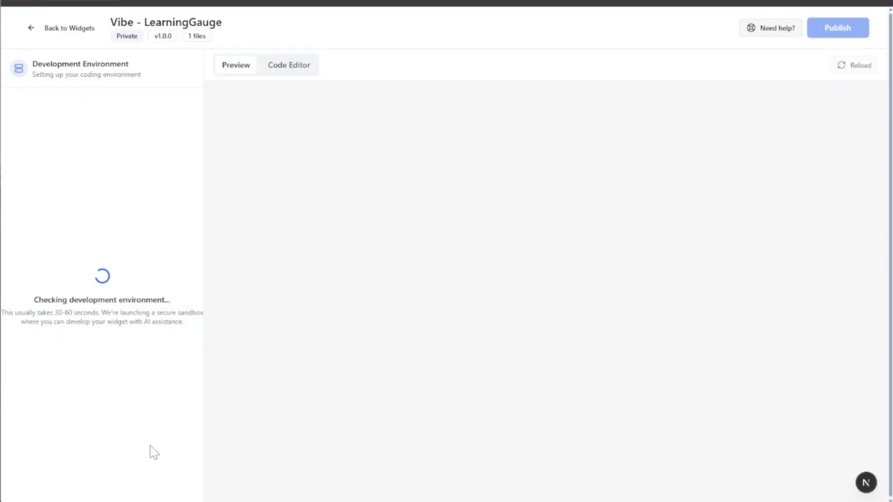
pyautogui.hotkey('alt', 'Tab')
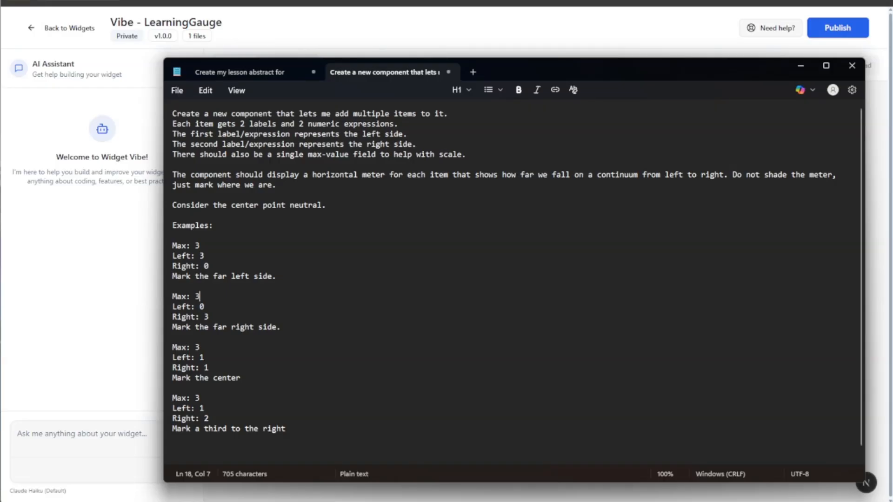
pyautogui.hotkey('ctrl', 'a')
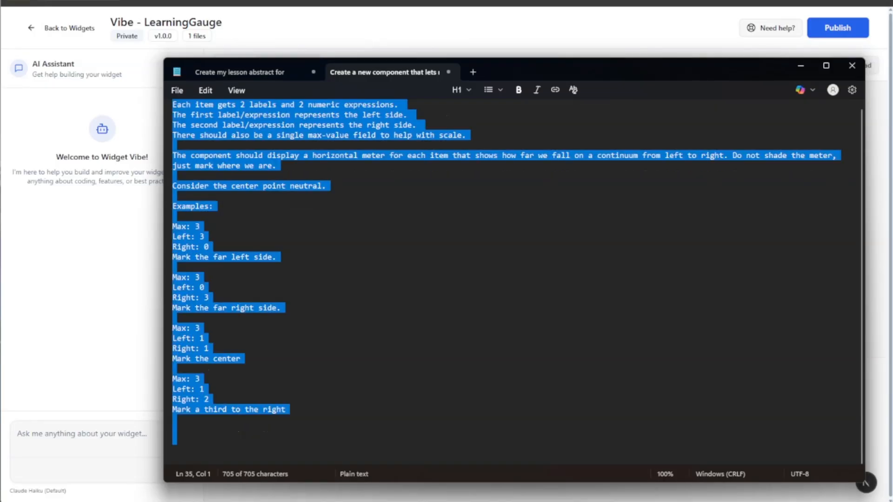
pyautogui.click(97, 433)
pyautogui.hotkey('ctrl', 'v')
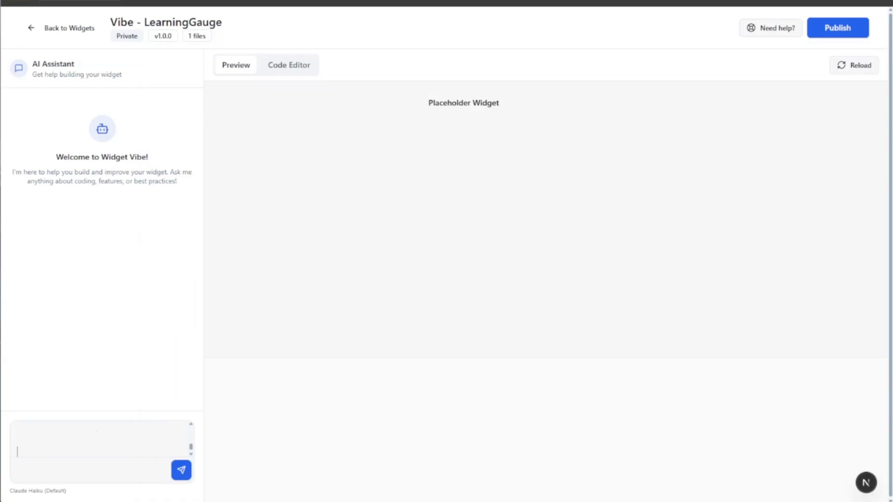
pyautogui.press('Return')
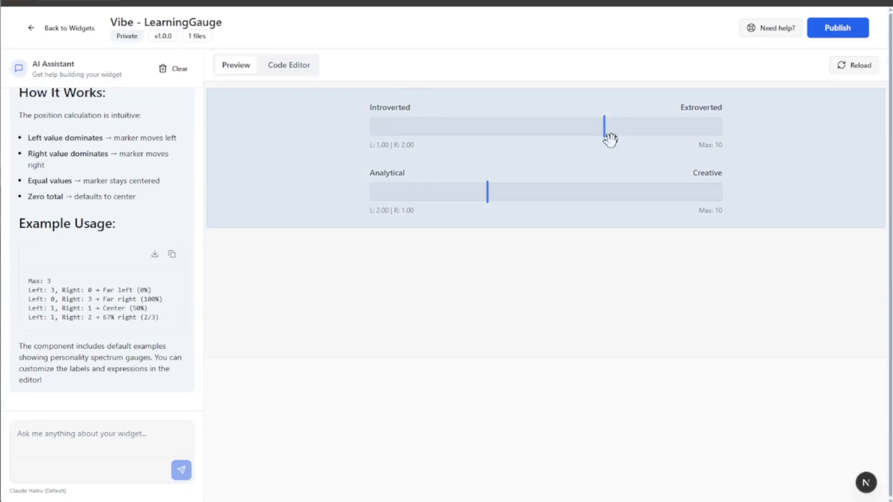
# Select the generated gauge in the preview and examine its maximum value field and the first item's label and value fields
pyautogui.click(326, 163)
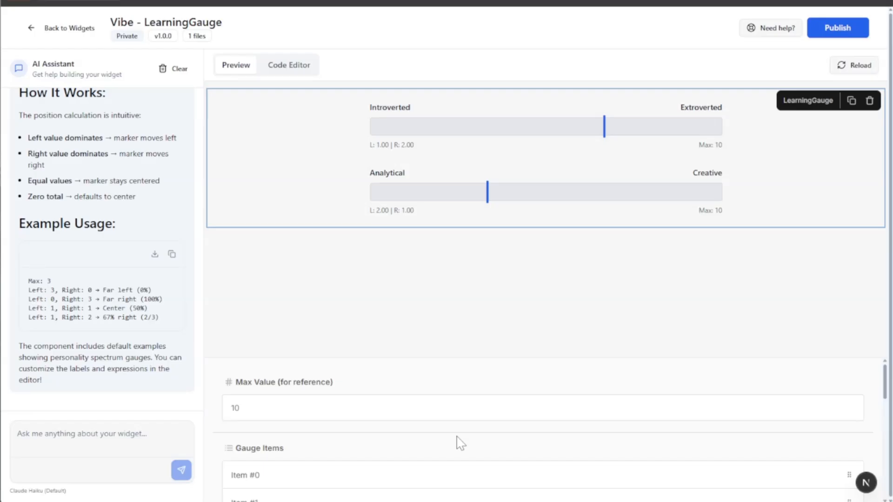
pyautogui.scroll(-1, 391, 471)
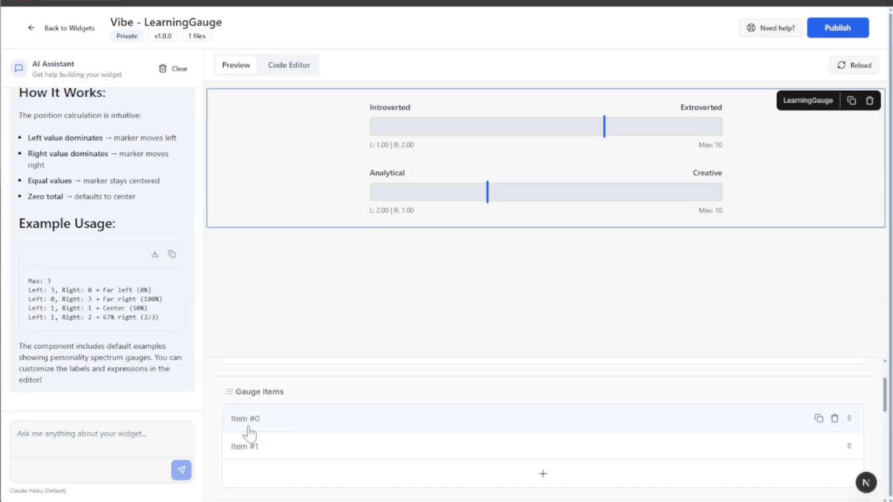
pyautogui.click(263, 419)
pyautogui.scroll(-1, 450, 453)
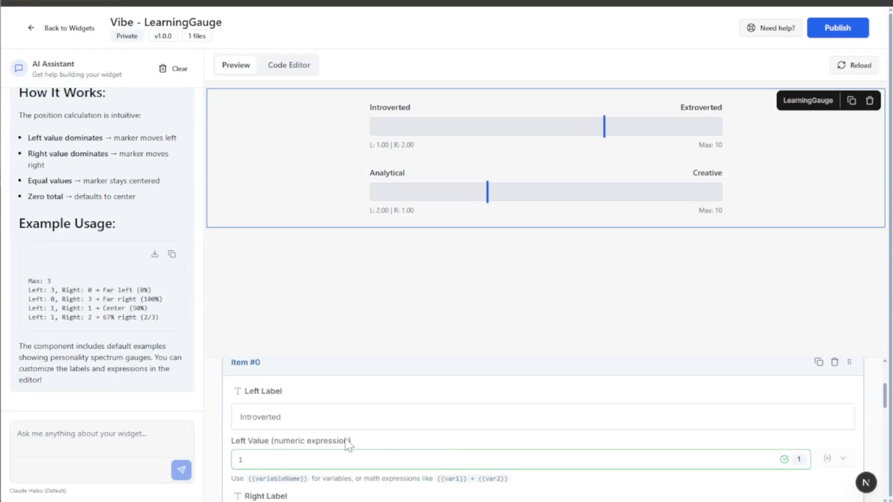
pyautogui.scroll(-2, 349, 444)
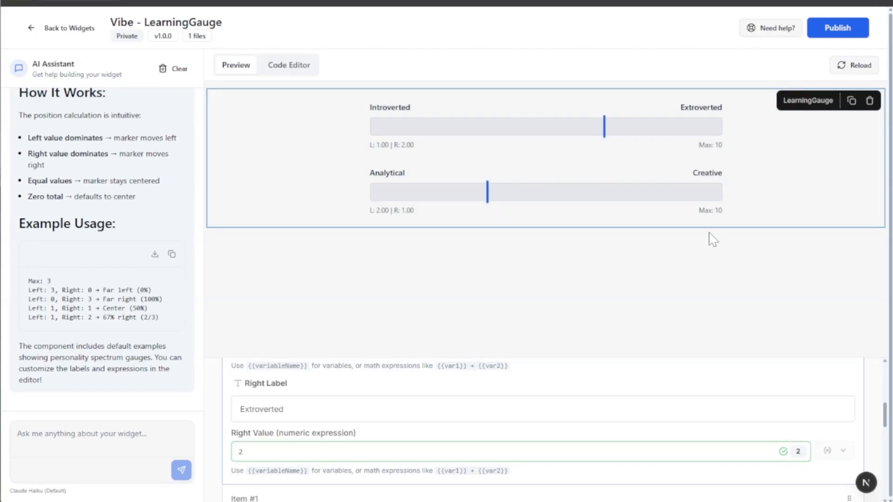
# Ask the AI assistant "don't show any numeric labels" and publish the updated widget
pyautogui.click(96, 432)
pyautogui.write("don't d")
pyautogui.press('BackSpace')
pyautogui.write('show any numeric labels')
pyautogui.press('Return')
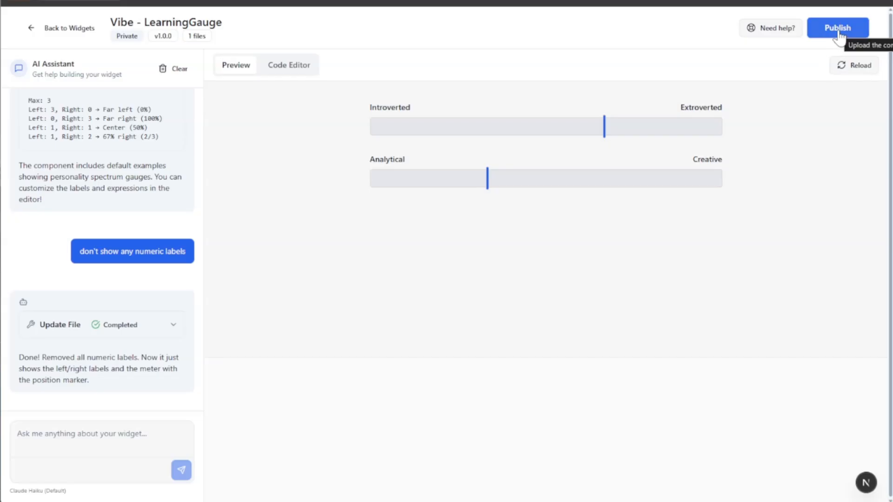
pyautogui.click(838, 29)
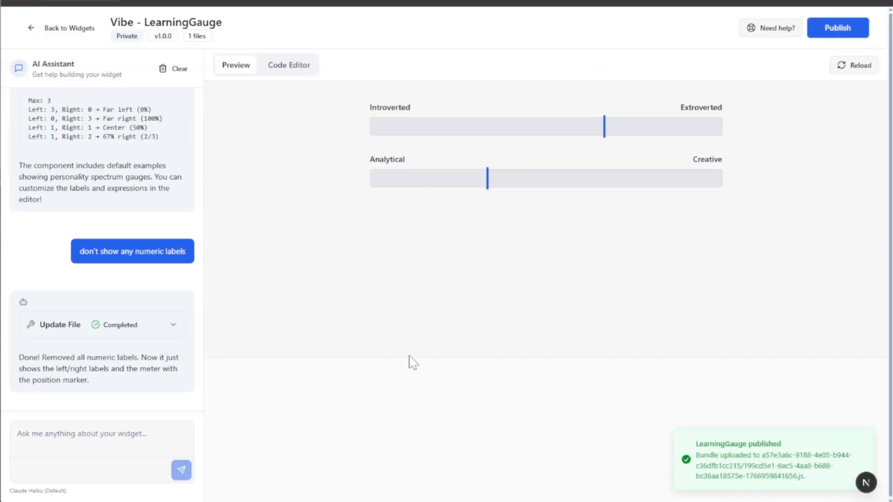
# Open the Your Learning Style Results step of the Learning Inventory lesson and delete its radar chart
pyautogui.click(30, 28)
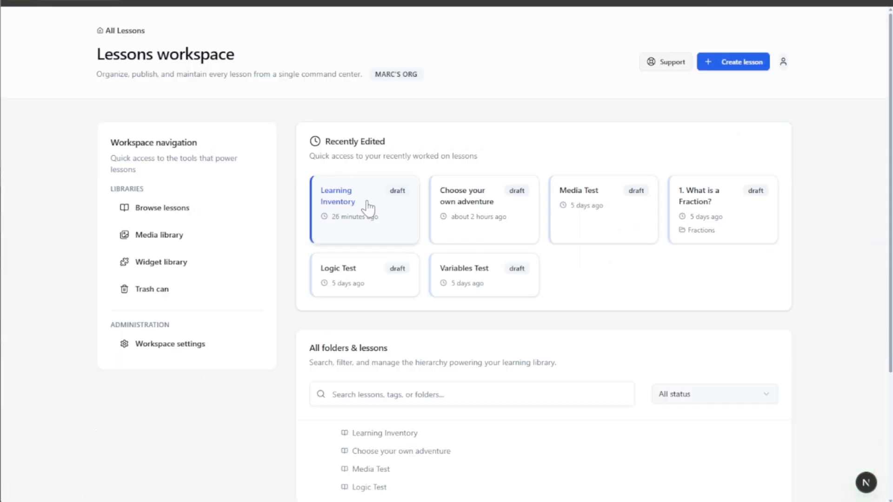
pyautogui.click(365, 205)
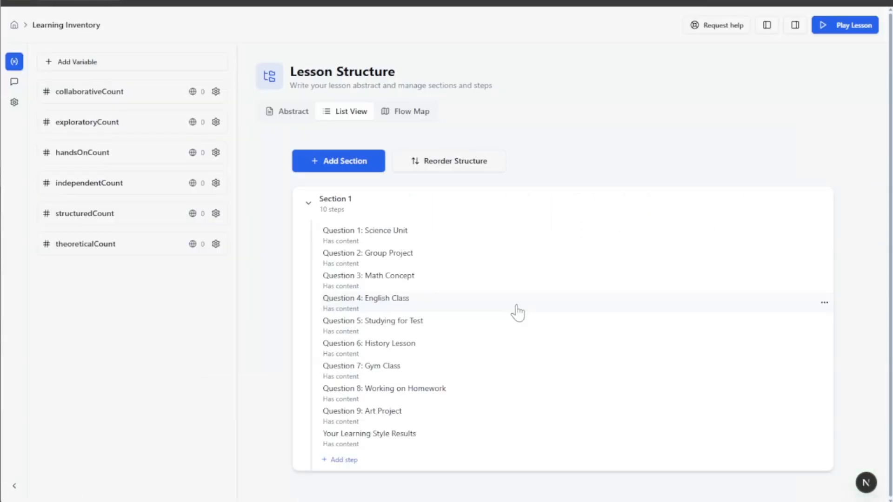
pyautogui.click(372, 443)
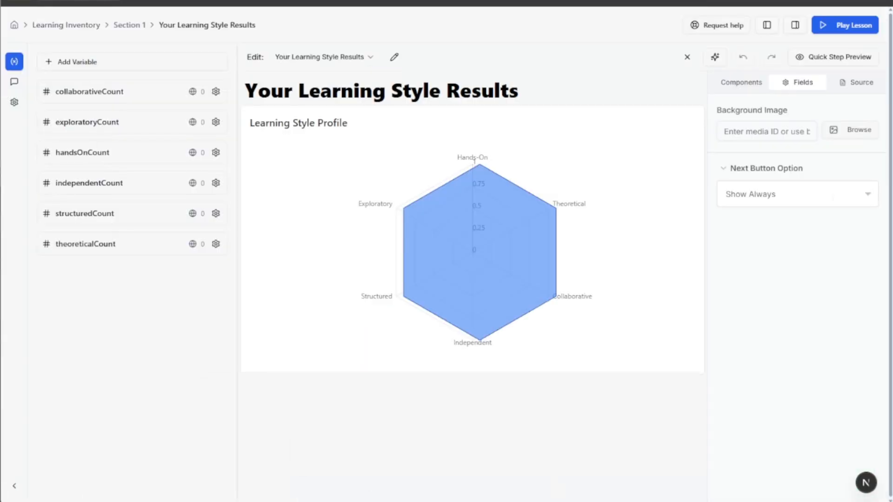
pyautogui.click(602, 111)
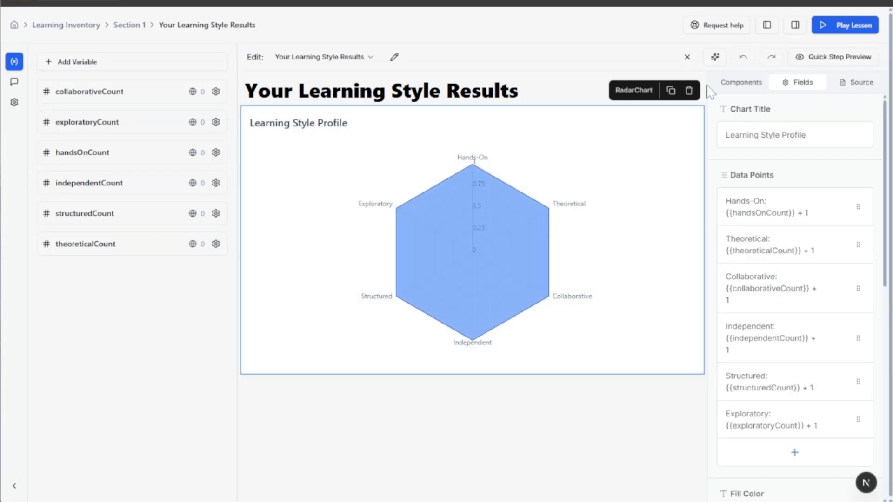
pyautogui.click(688, 90)
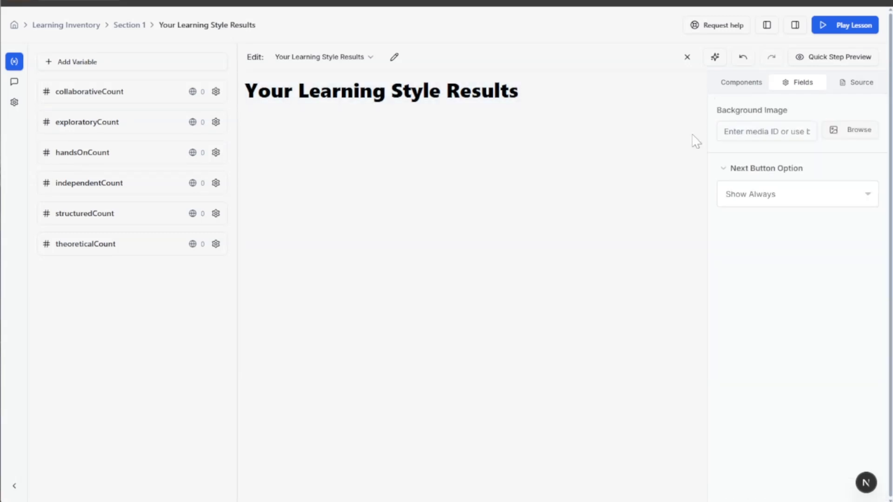
# Enable the private LearningGauge widget for the lesson and place it below the Your Learning Style Results heading
pyautogui.click(17, 106)
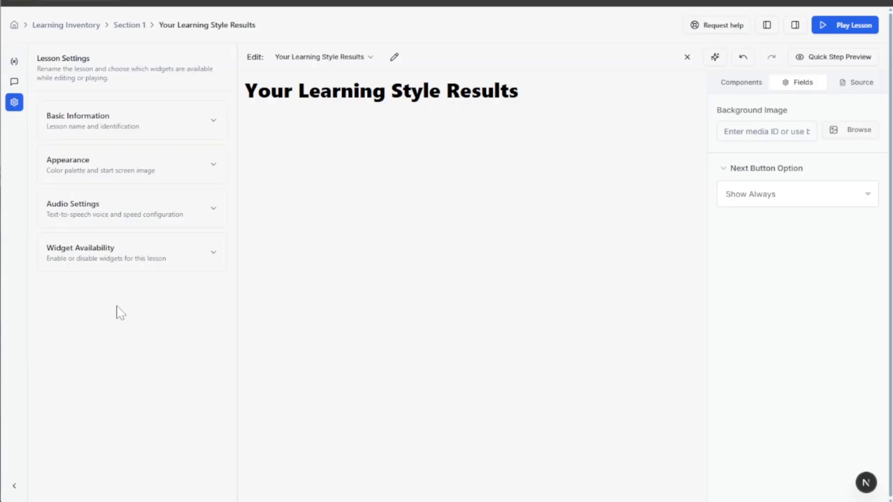
pyautogui.click(101, 263)
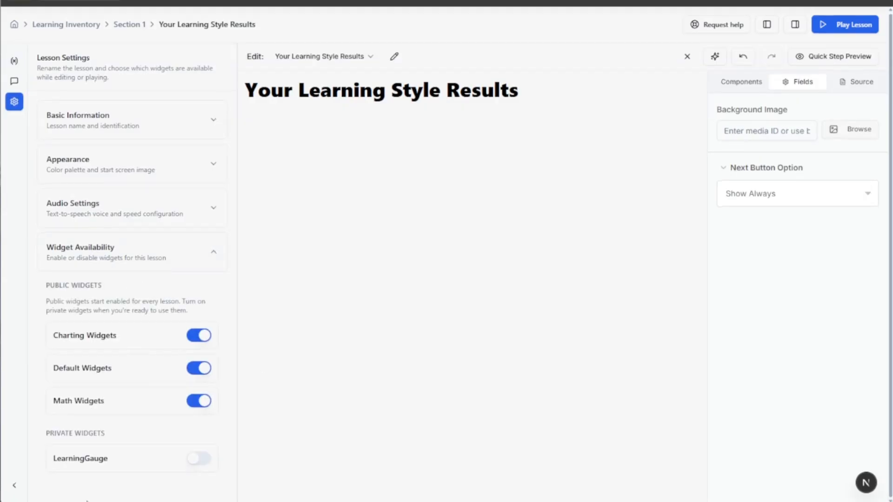
pyautogui.click(200, 459)
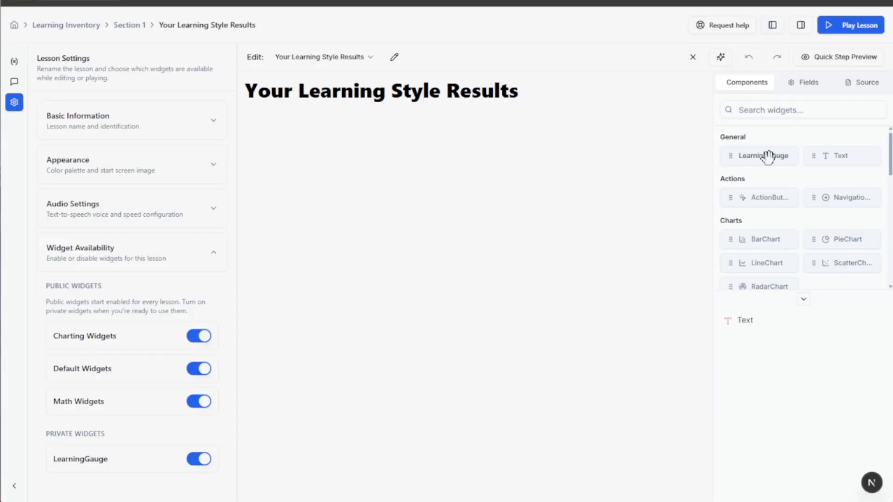
pyautogui.moveTo(767, 157); pyautogui.dragTo(503, 160)
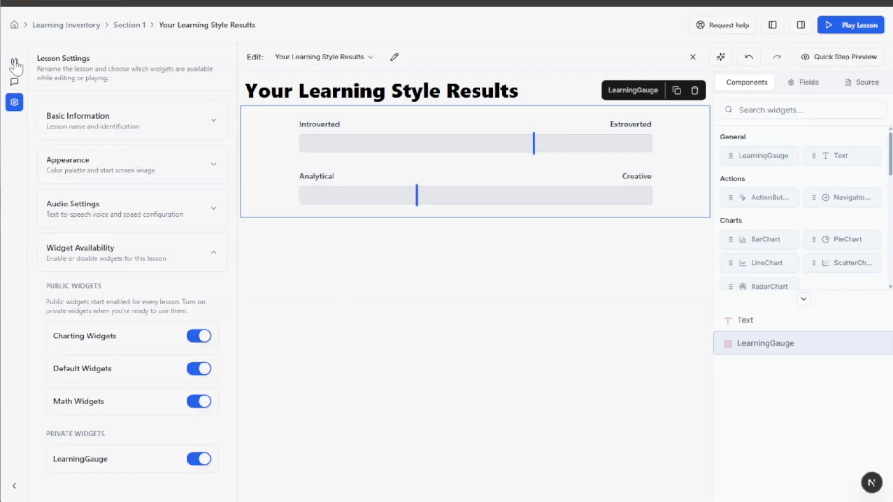
# Show the lesson variables and add a third item to the LearningGauge
pyautogui.click(14, 61)
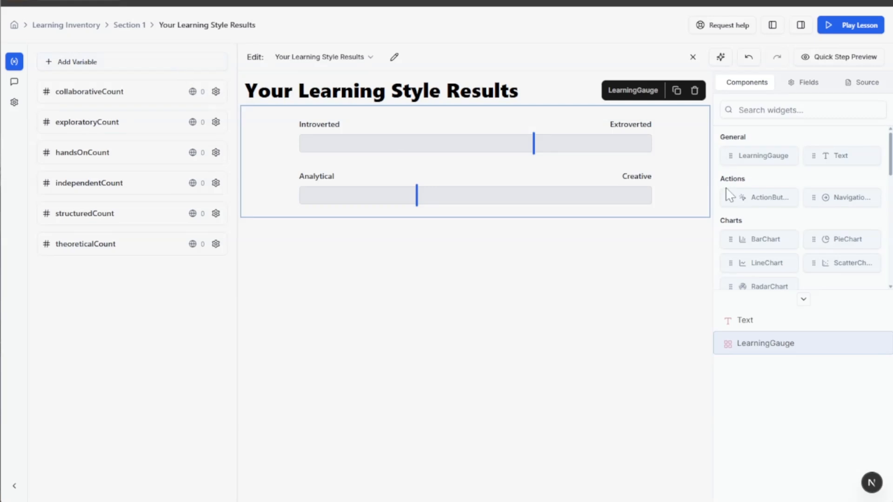
pyautogui.click(818, 85)
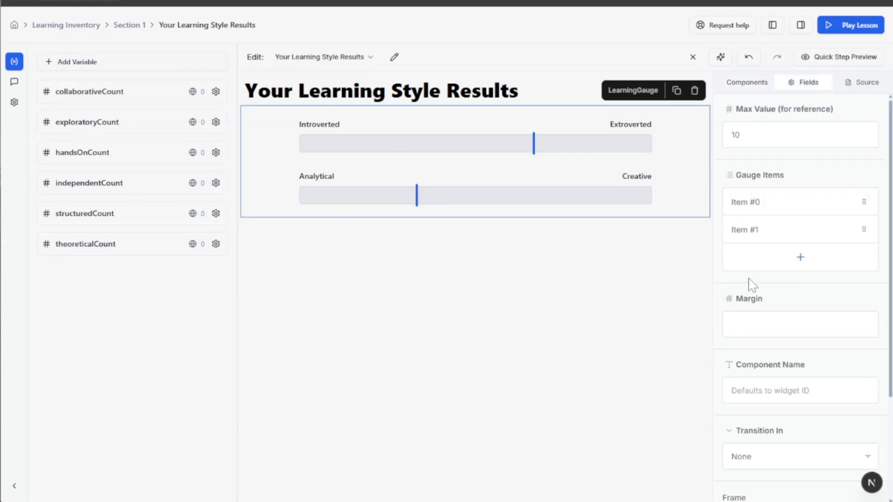
pyautogui.click(754, 265)
# Set the first gauge item's left label to Collaborative and its left value to the collaborativeCount variable
pyautogui.click(799, 203)
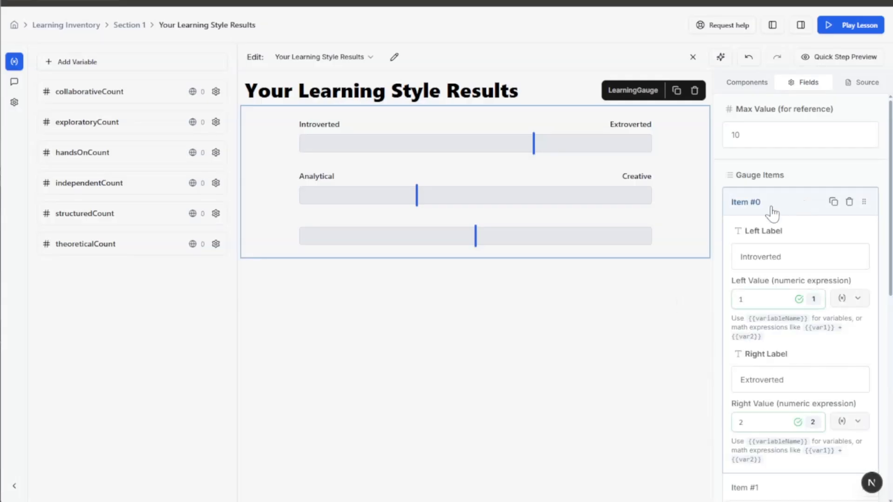
pyautogui.click(800, 257)
pyautogui.hotkey('ctrl', 'a')
pyautogui.write('Collaborative')
pyautogui.press('Tab')
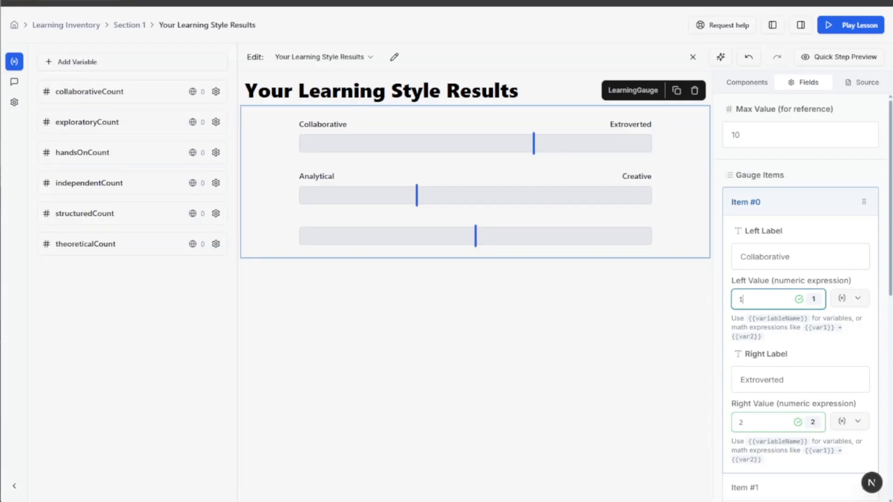
pyautogui.press('BackSpace')
pyautogui.click(852, 300)
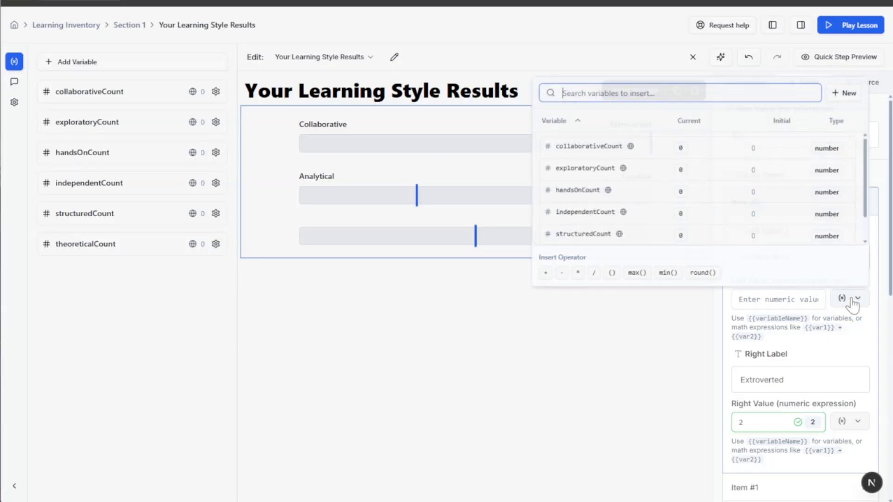
pyautogui.click(599, 148)
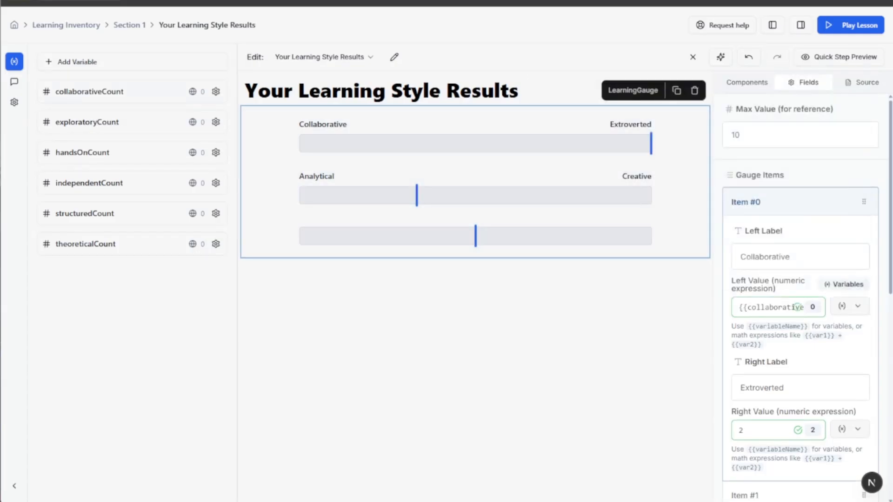
# Set the first gauge item's right label to Independent and its right value to the independentCount variable
pyautogui.tripleClick(786, 387)
pyautogui.write('Independent')
pyautogui.press('Tab')
pyautogui.press('BackSpace')
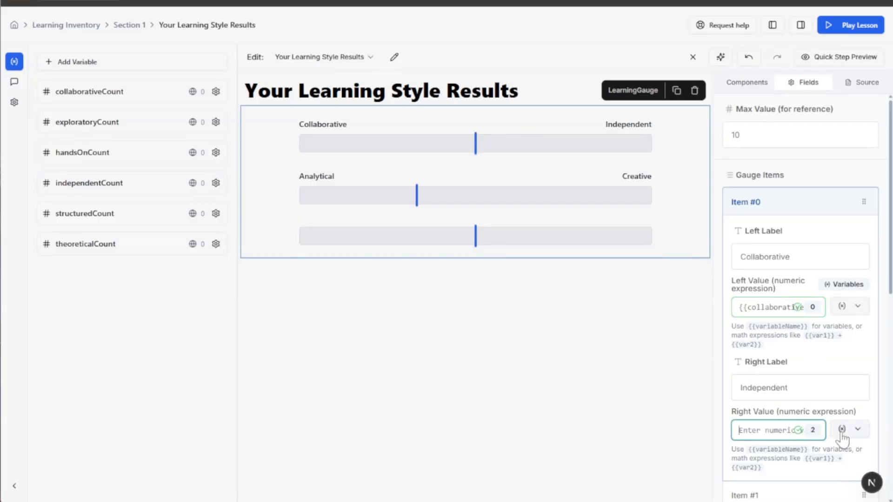
pyautogui.click(842, 429)
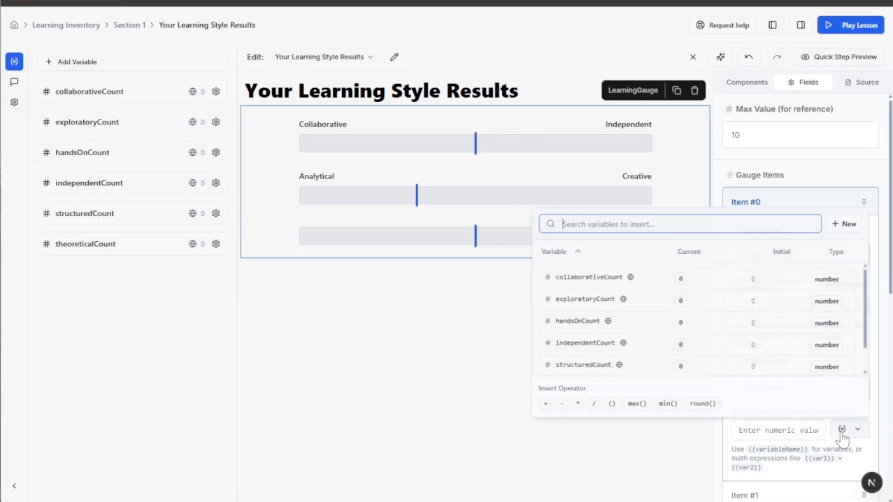
pyautogui.click(588, 345)
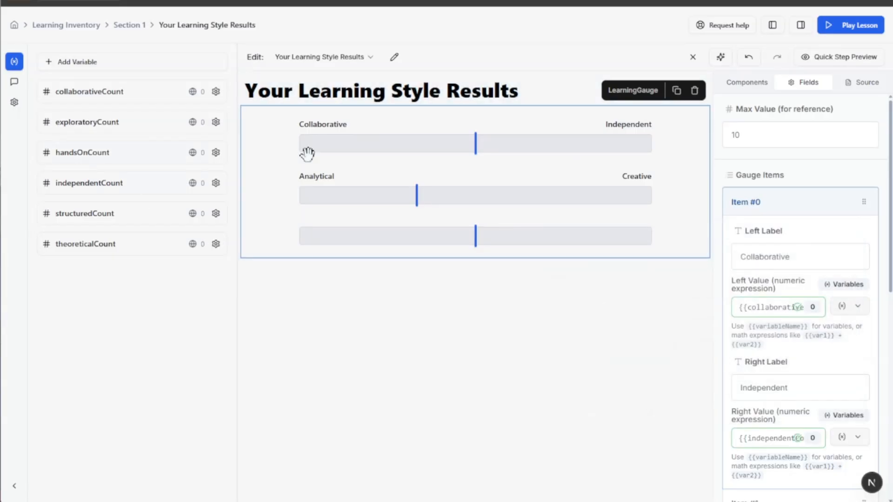
# Set the second gauge item's left label to Exploratory and its left value to the exploratoryCount variable
pyautogui.scroll(-1, 823, 312)
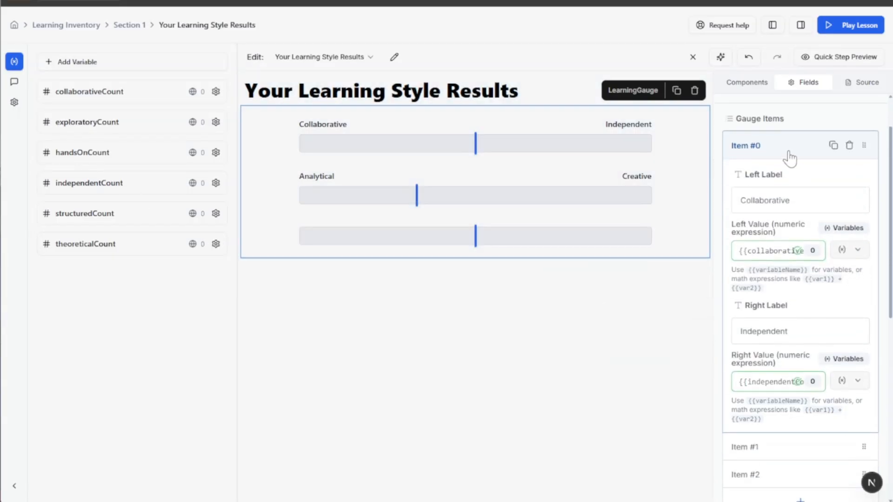
pyautogui.click(789, 156)
pyautogui.click(777, 174)
pyautogui.doubleClick(758, 228)
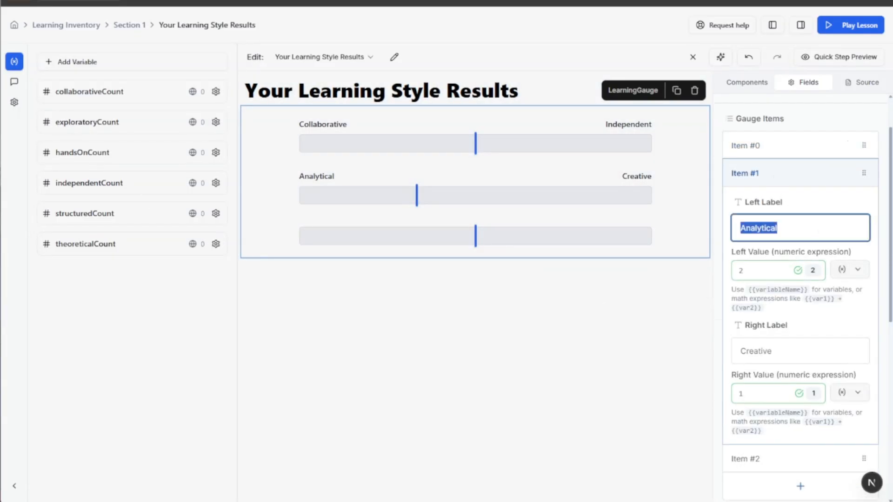
pyautogui.write('Exploratory')
pyautogui.click(842, 270)
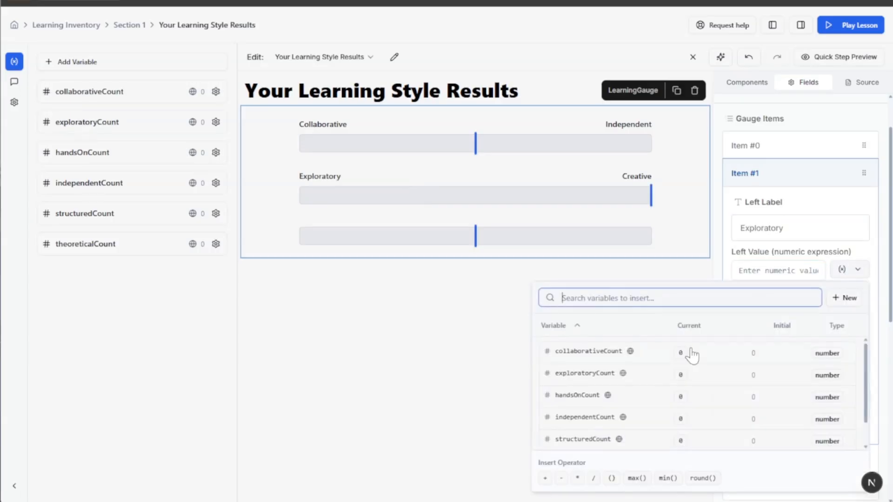
pyautogui.click(572, 381)
# Set the second gauge item's right label to Structured and its right value to the structuredCount variable
pyautogui.scroll(-2, 758, 311)
pyautogui.click(767, 302)
pyautogui.press('BackSpace')
pyautogui.press('BackSpace')
pyautogui.press('BackSpace')
pyautogui.press('BackSpace')
pyautogui.press('BackSpace')
pyautogui.press('BackSpace')
pyautogui.press('BackSpace')
pyautogui.press('BackSpace')
pyautogui.write('Structured')
pyautogui.click(767, 344)
pyautogui.press('BackSpace')
pyautogui.click(840, 346)
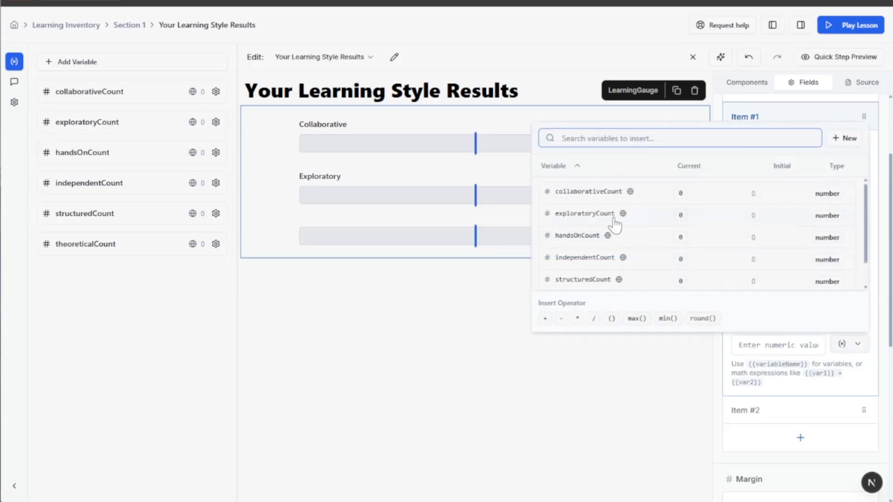
pyautogui.click(572, 277)
# Set the third gauge item's left label to Hands On and its left value to the handsOnCount variable
pyautogui.click(773, 420)
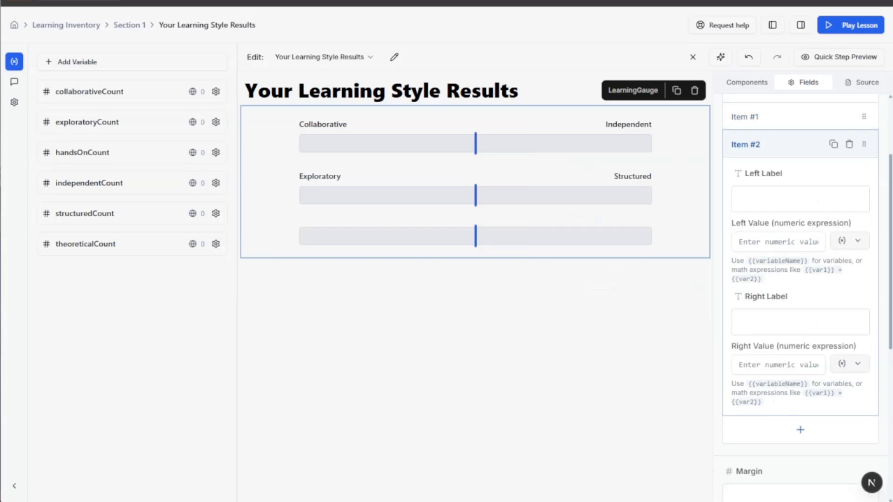
pyautogui.click(782, 256)
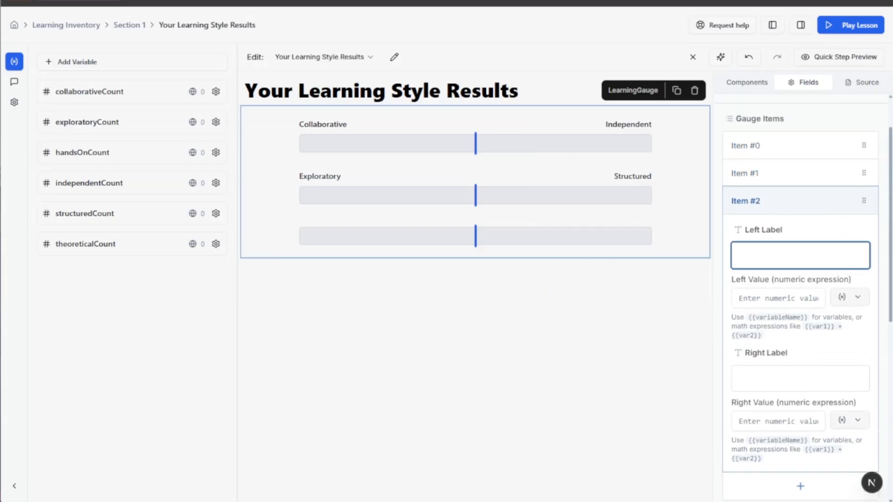
pyautogui.write('Ha')
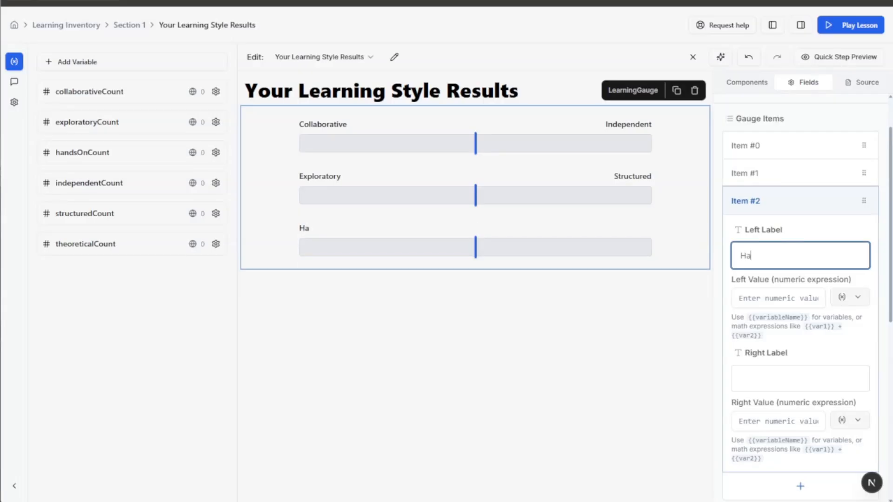
pyautogui.write('nds On')
pyautogui.click(841, 297)
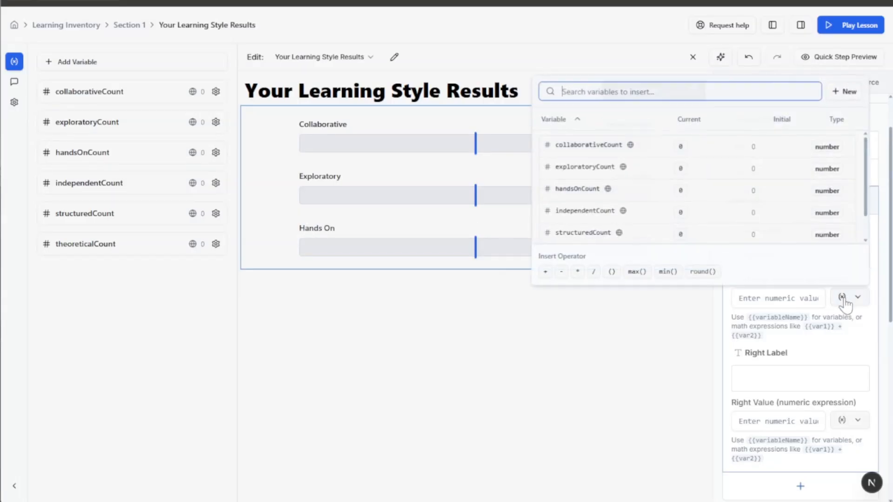
pyautogui.click(600, 194)
# Set the third gauge item's right label to Theoretical and its right value to the theoreticalCount variable
pyautogui.click(740, 386)
pyautogui.write('Theoretical')
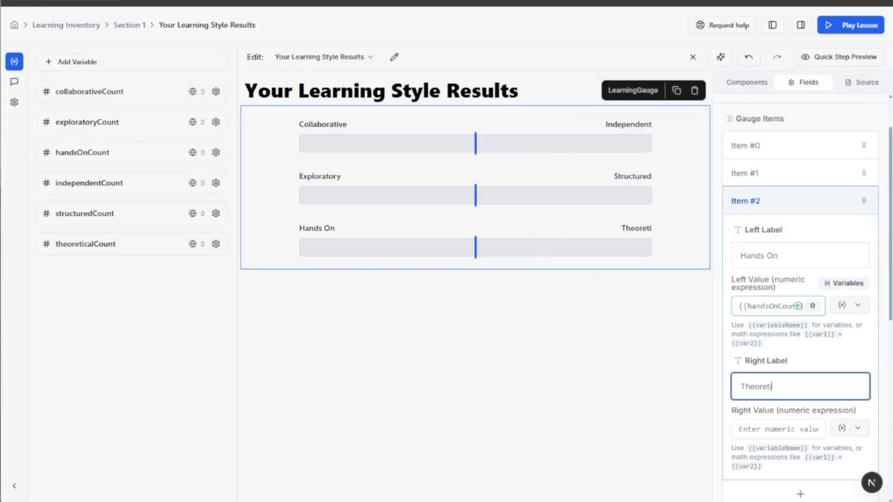
pyautogui.click(841, 428)
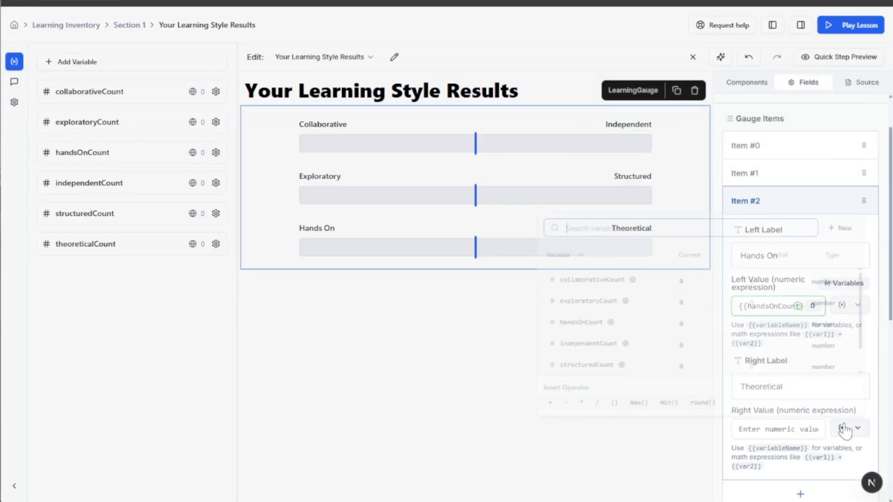
pyautogui.scroll(-1, 592, 367)
pyautogui.click(586, 362)
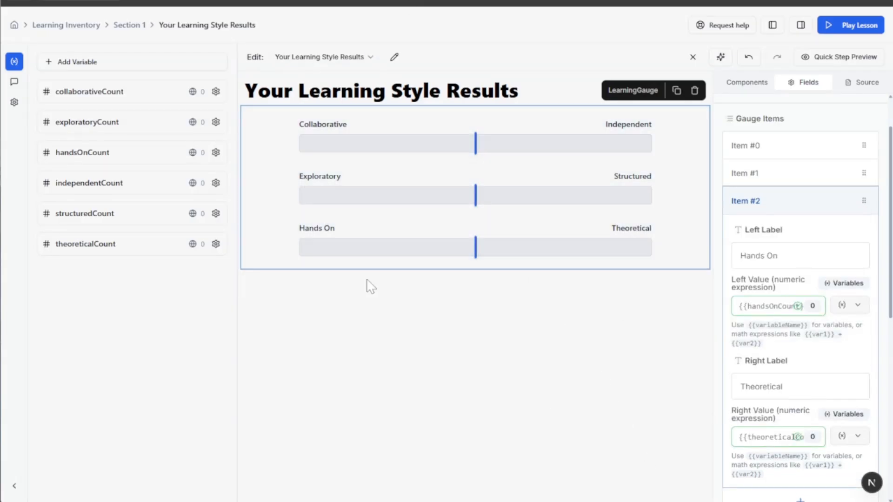
# Play the Learning Inventory lesson and answer its questions through to the Your Learning Style Results page
pyautogui.click(850, 26)
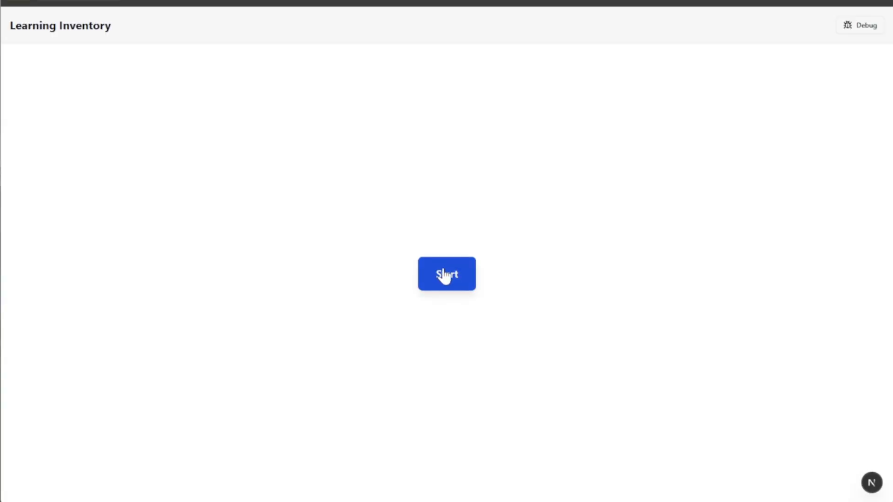
pyautogui.click(447, 273)
pyautogui.click(333, 176)
pyautogui.click(534, 194)
pyautogui.click(299, 187)
pyautogui.click(339, 187)
pyautogui.click(540, 183)
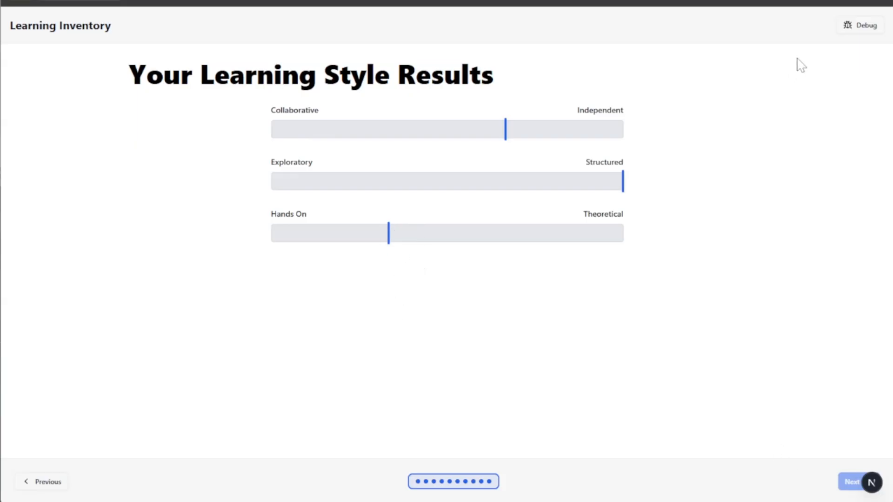
# Show the debug information for the played lesson and examine the variable values behind the gauges
pyautogui.click(858, 29)
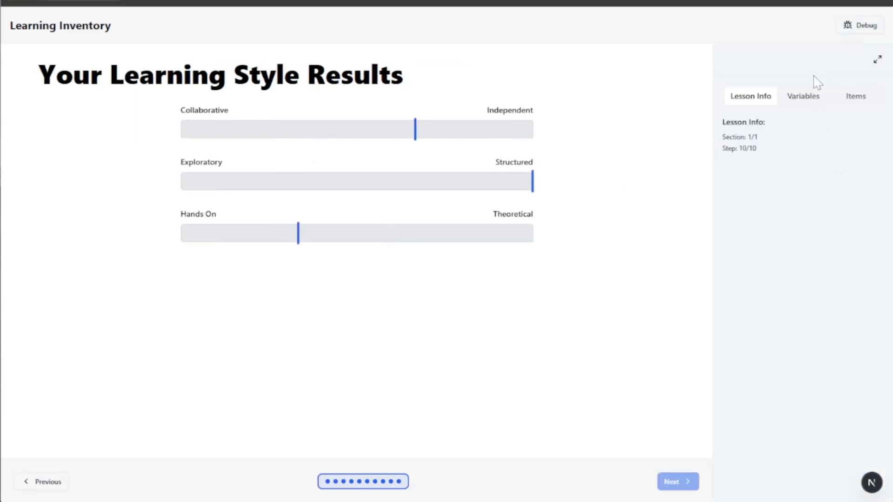
pyautogui.click(805, 98)
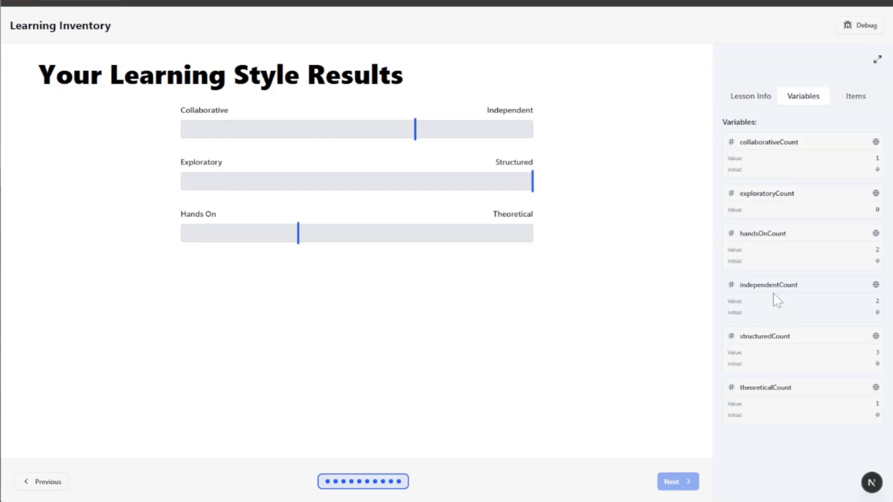